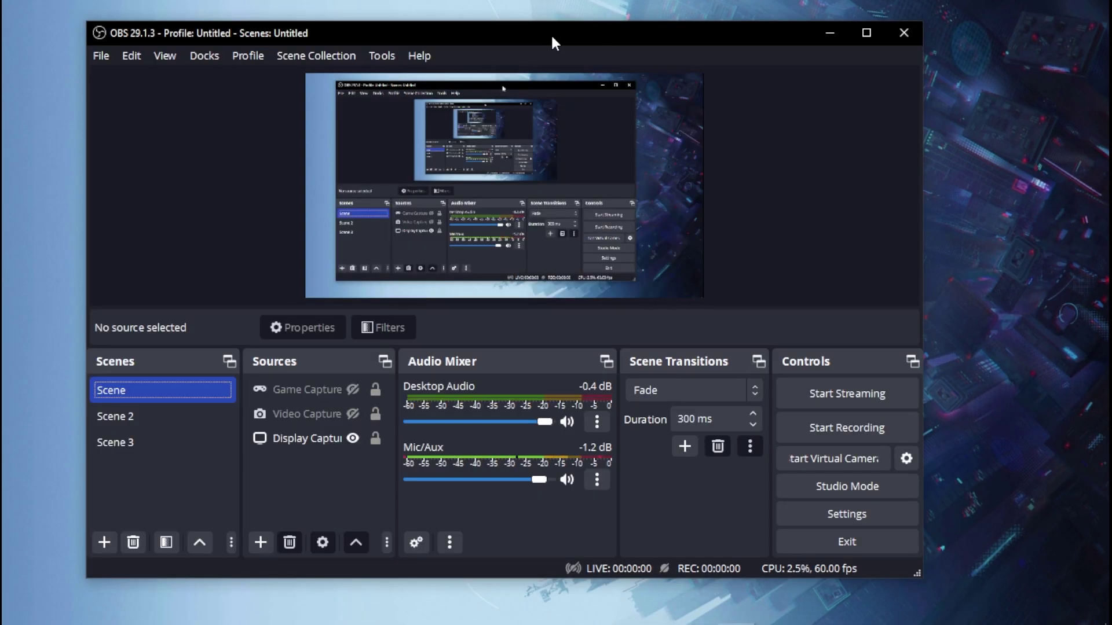
- From File > Settings, go to the Stream page and choose Twitch as the service
{"action": "left_click", "coordinate": [101, 55]}
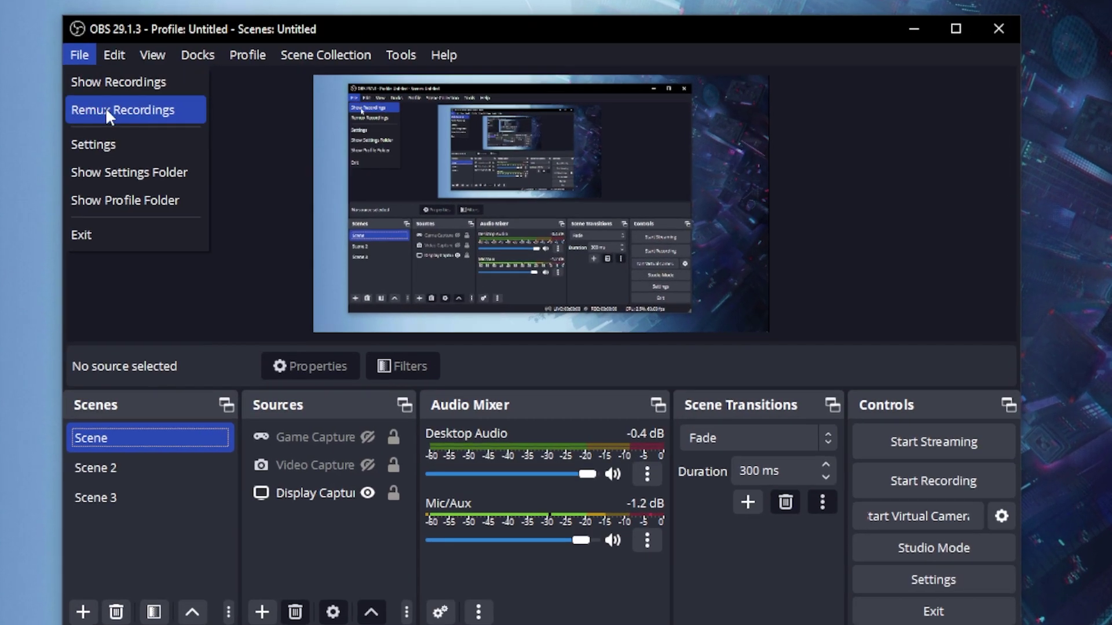
{"action": "left_click", "coordinate": [125, 139]}
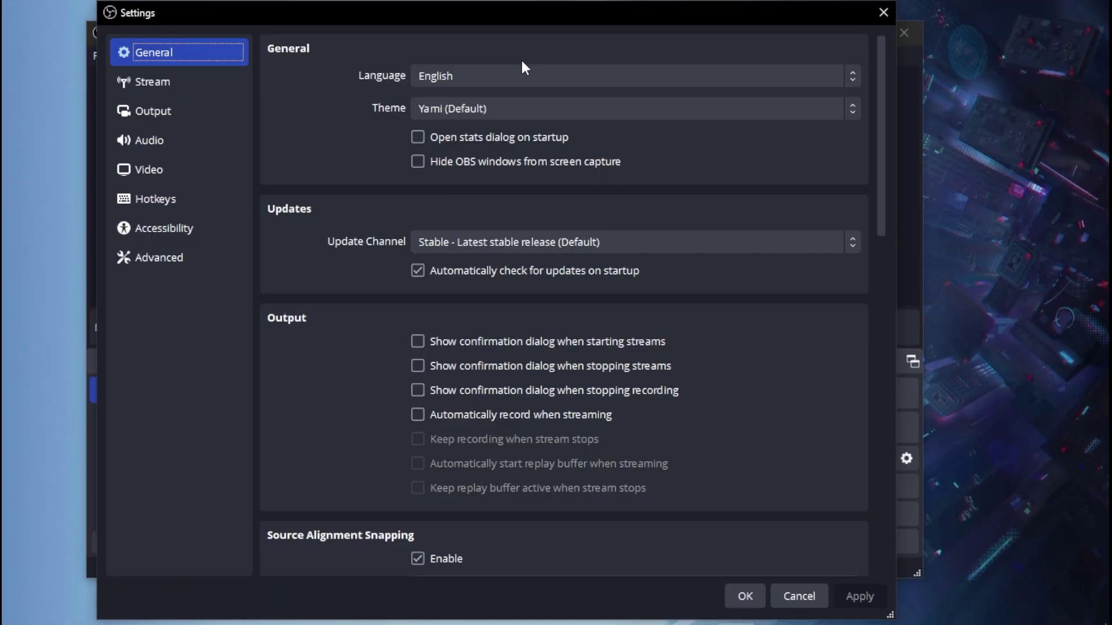
{"action": "left_click", "coordinate": [182, 92]}
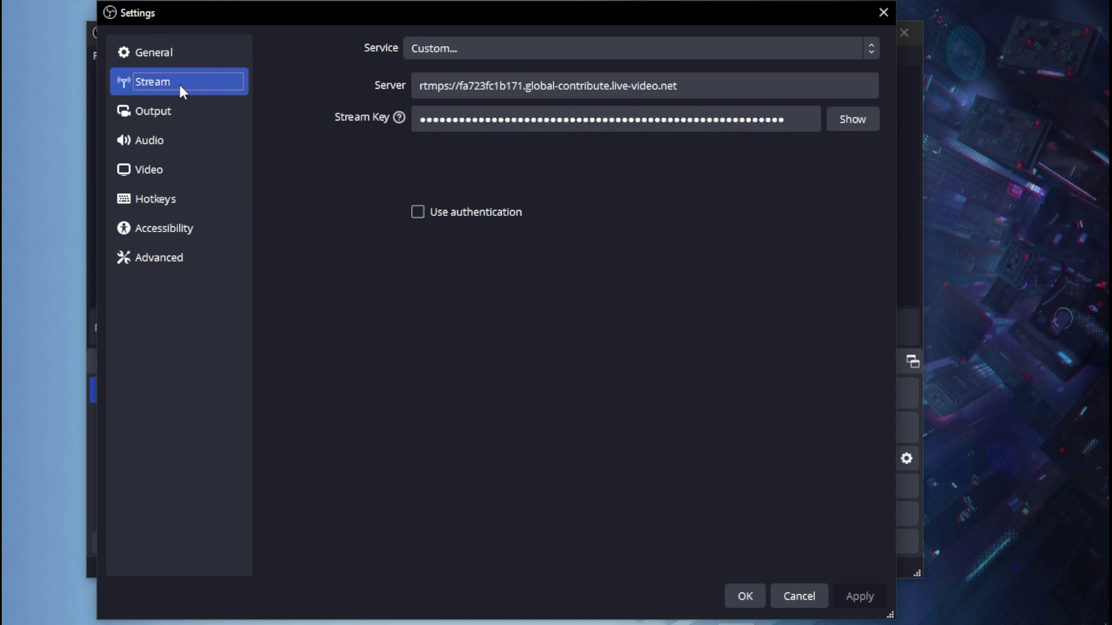
{"action": "left_click", "coordinate": [427, 51]}
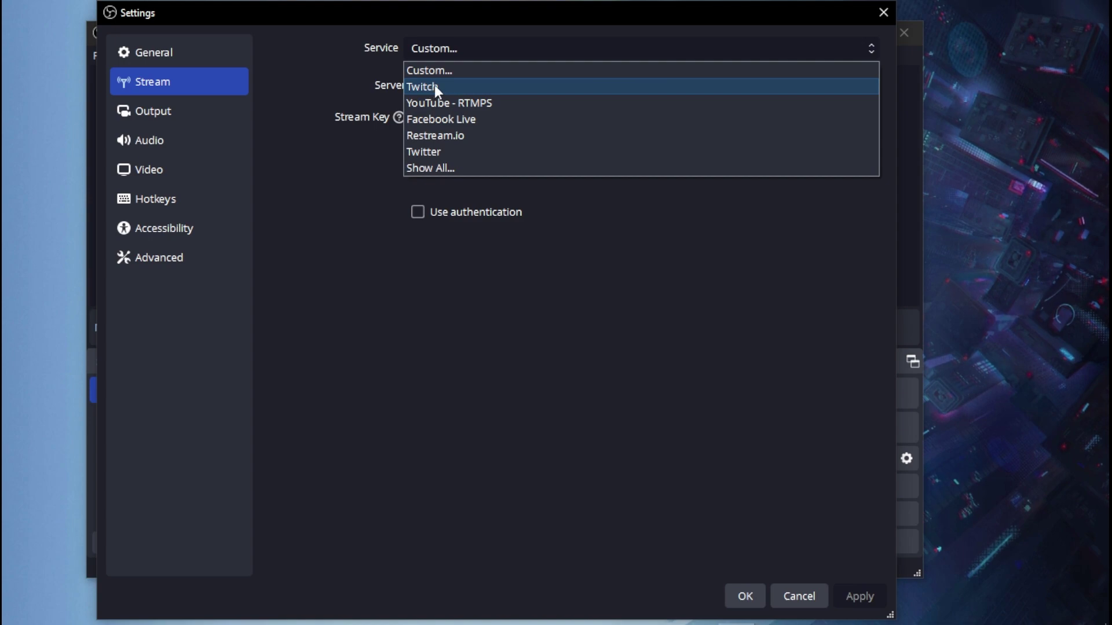
{"action": "left_click", "coordinate": [438, 91]}
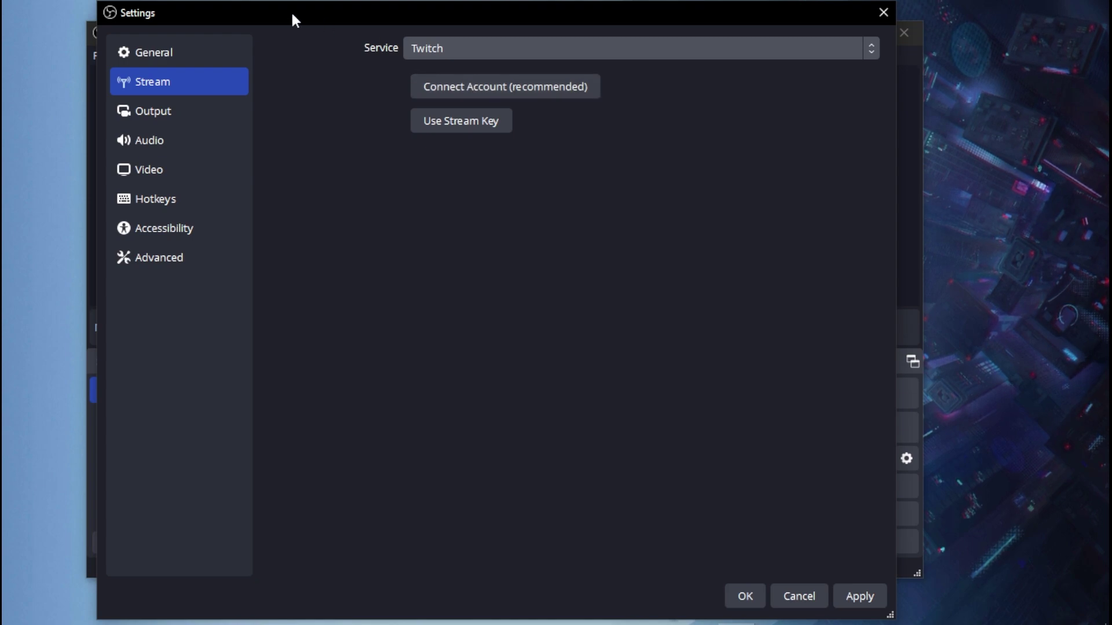
- Show the Output page's Streaming settings with Output Mode kept on Advanced
{"action": "left_click", "coordinate": [175, 117]}
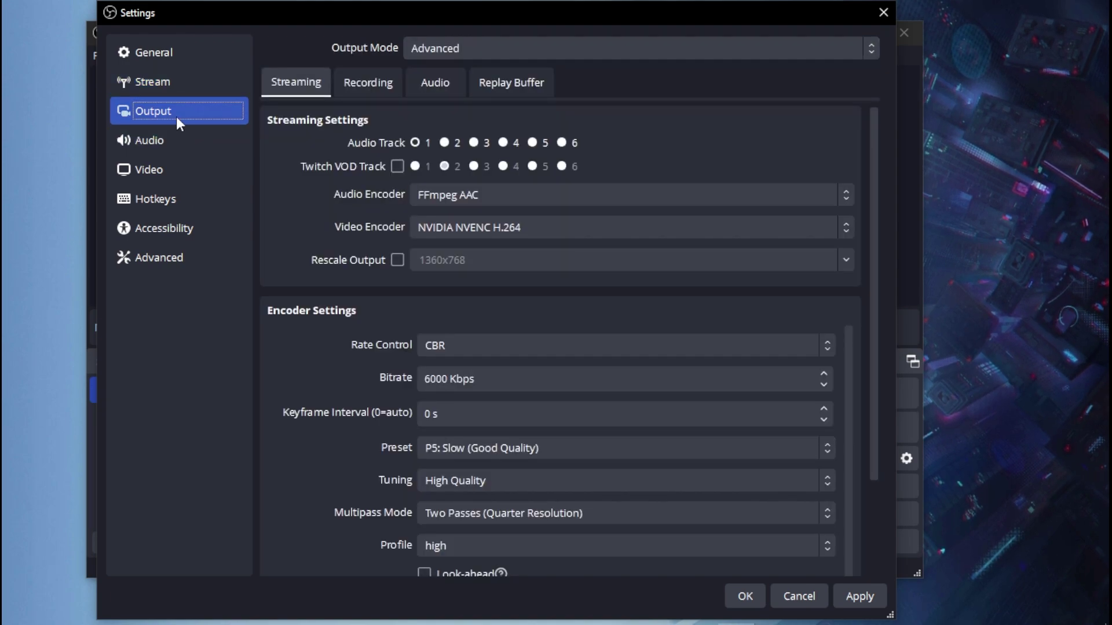
{"action": "key", "text": "ctrl+Tab"}
{"action": "left_click", "coordinate": [295, 87]}
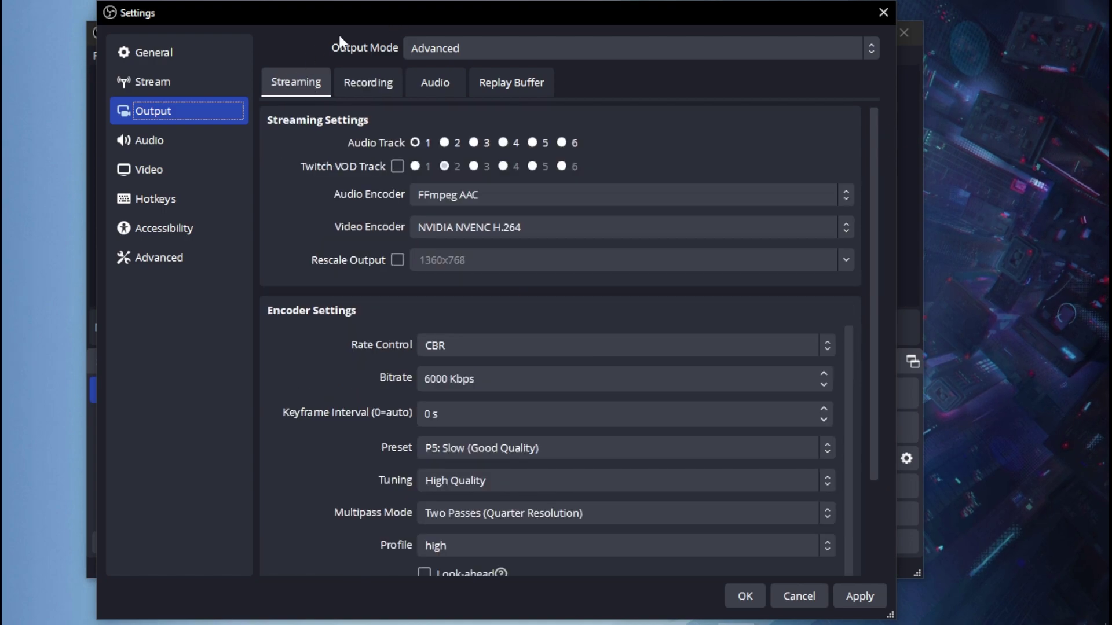
{"action": "left_click_drag", "start_coordinate": [332, 19], "coordinate": [325, 25]}
{"action": "left_click", "coordinate": [419, 53]}
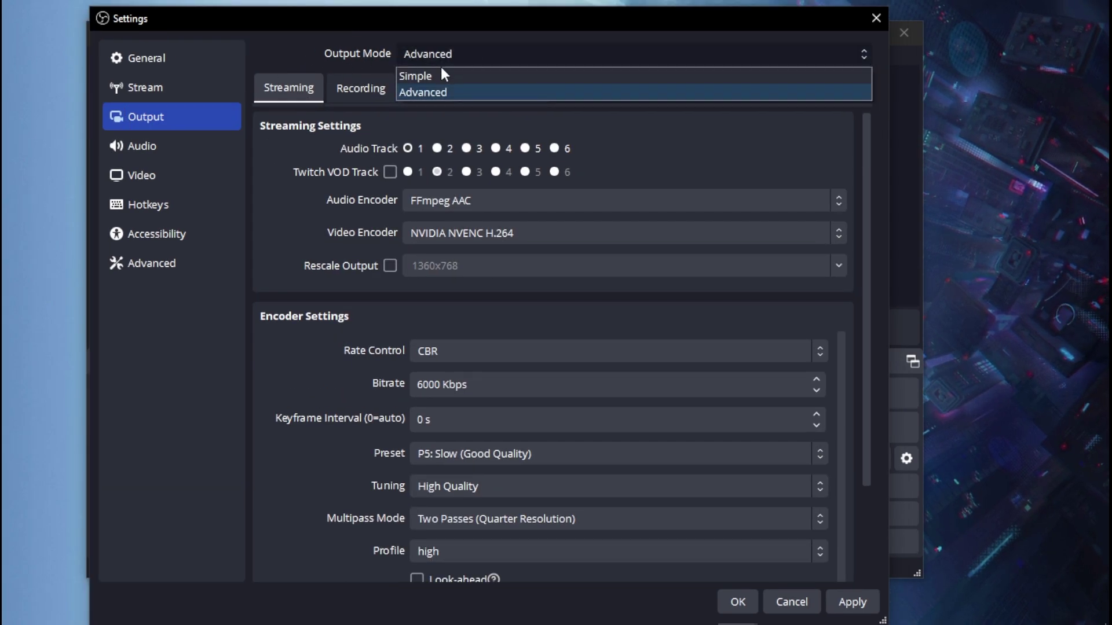
{"action": "left_click", "coordinate": [431, 91]}
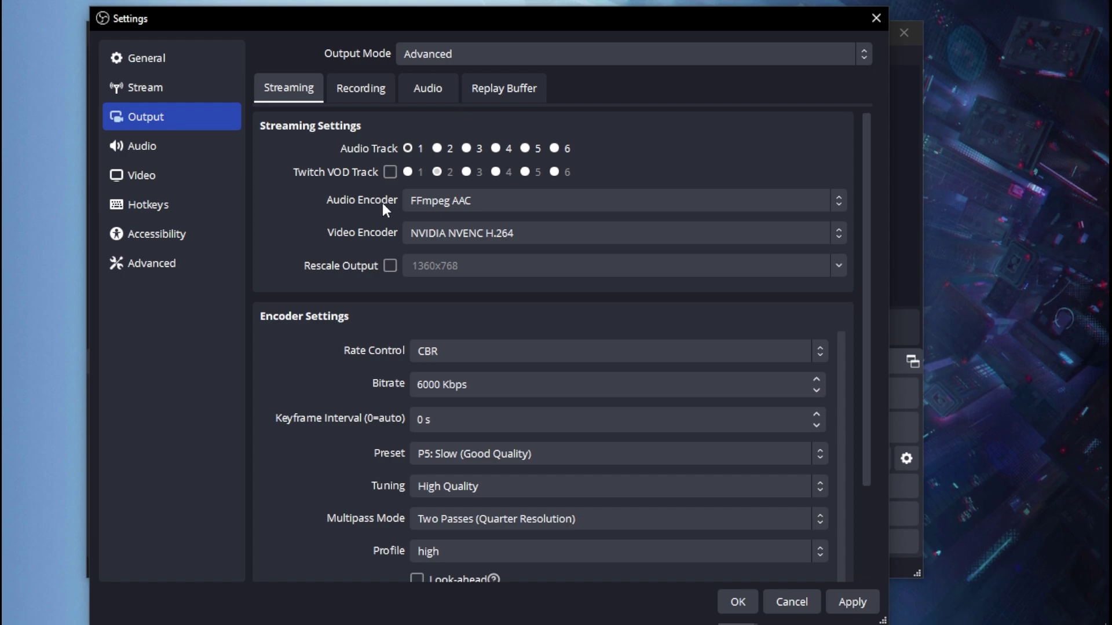
- Keep FFmpeg AAC as the audio encoder and bring up the video encoder list
{"action": "left_click", "coordinate": [492, 200]}
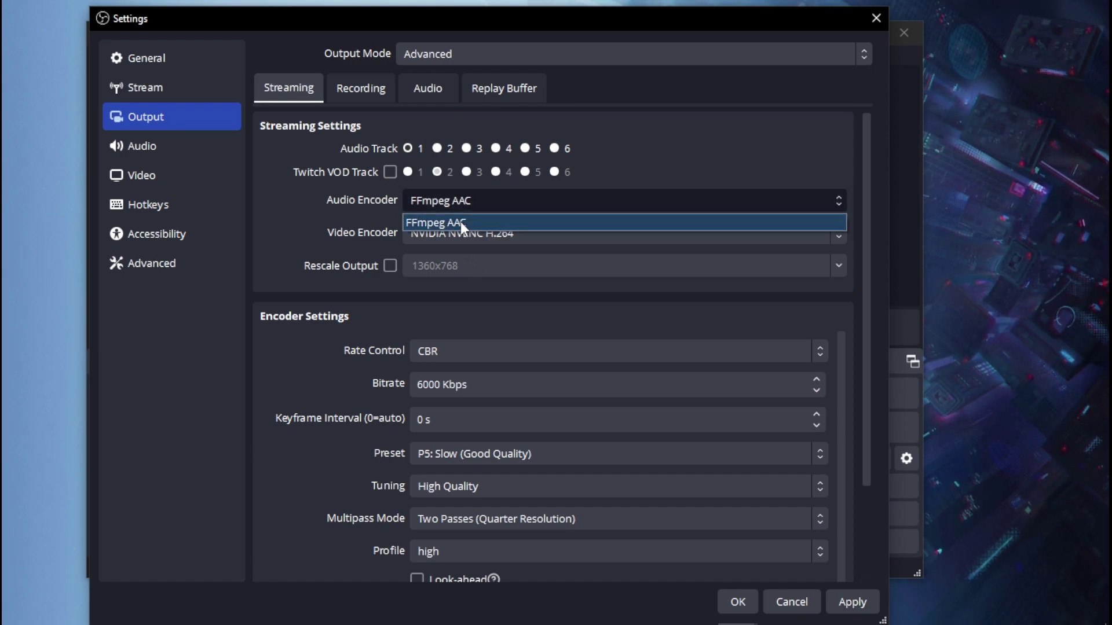
{"action": "left_click", "coordinate": [460, 223]}
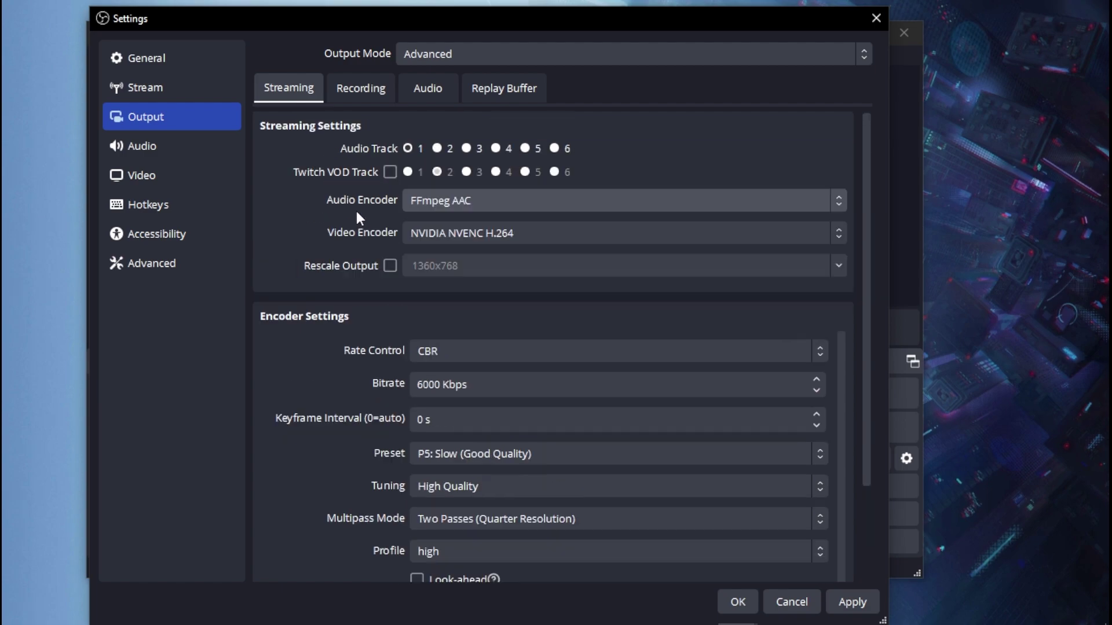
{"action": "left_click", "coordinate": [424, 232]}
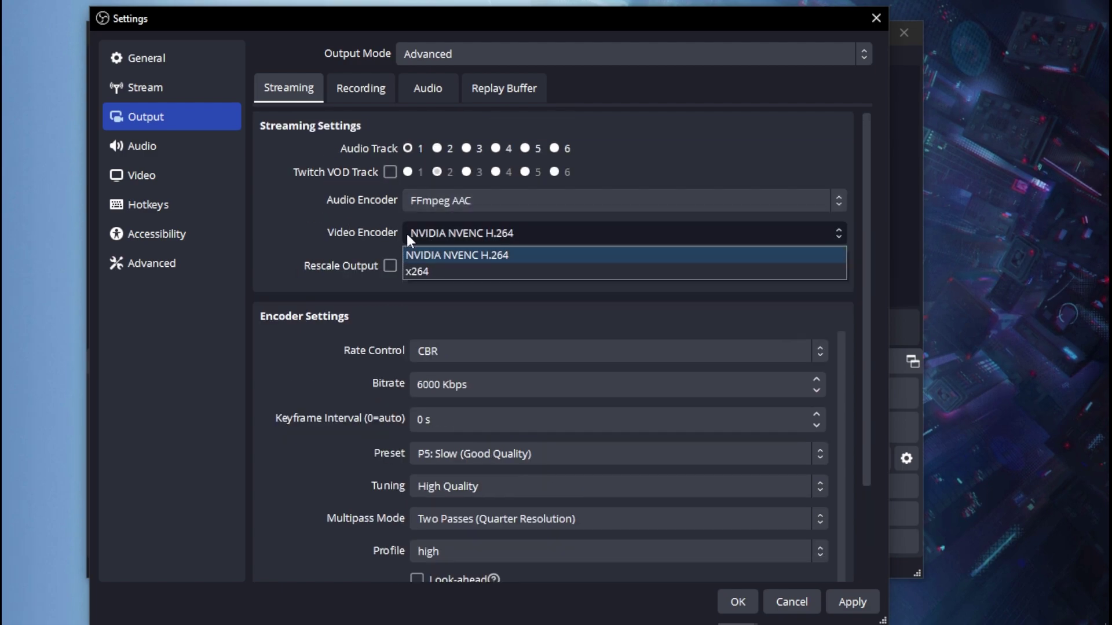
- Switch the video encoder to x264 and rescale the output from 1360x768 to 1360x720
{"action": "left_click", "coordinate": [426, 276]}
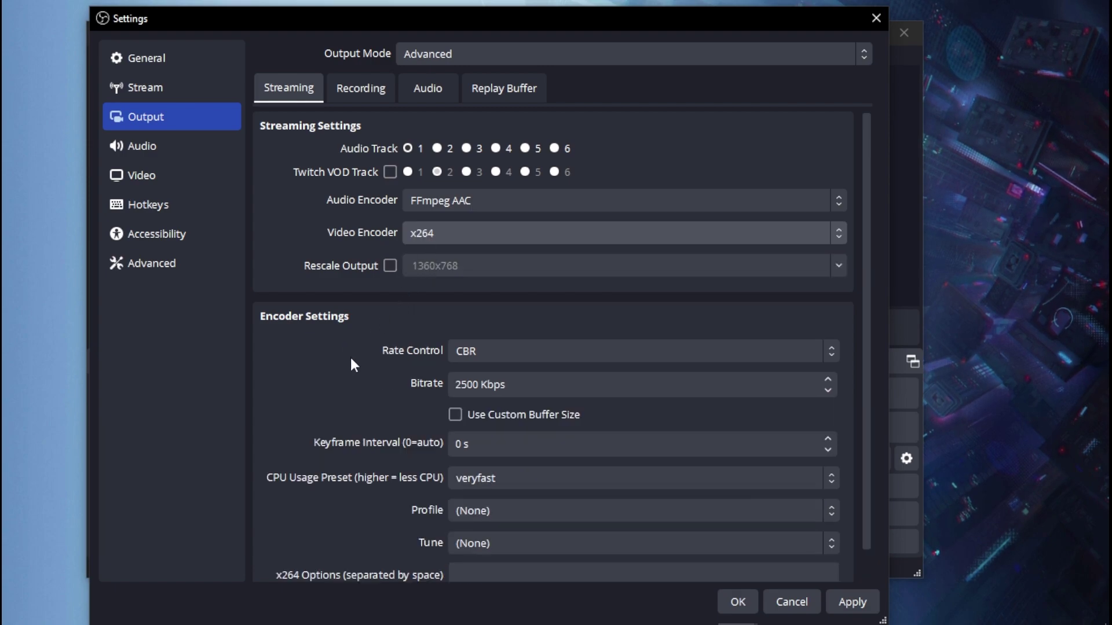
{"action": "left_click", "coordinate": [389, 265]}
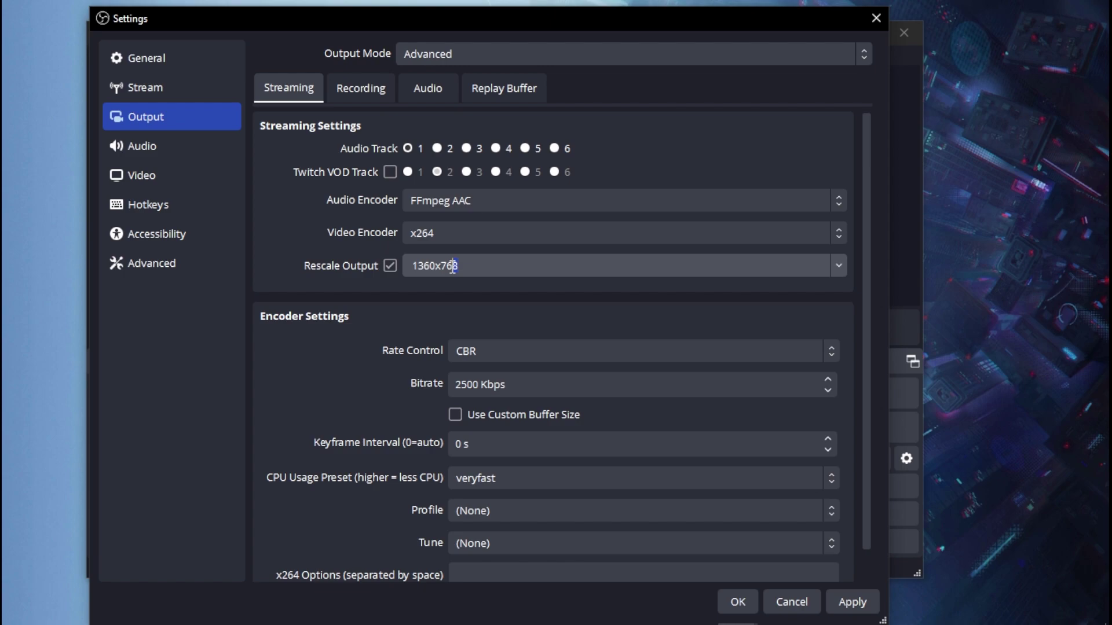
{"action": "left_click_drag", "start_coordinate": [453, 268], "coordinate": [449, 267]}
{"action": "key", "text": "BackSpace"}
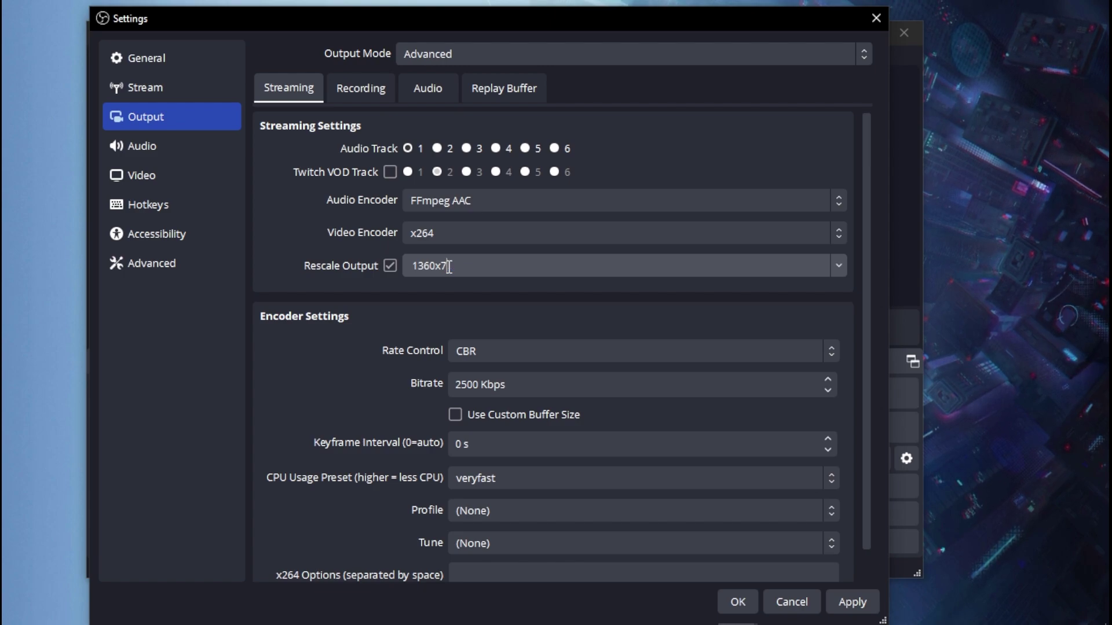
{"action": "type", "text": "20"}
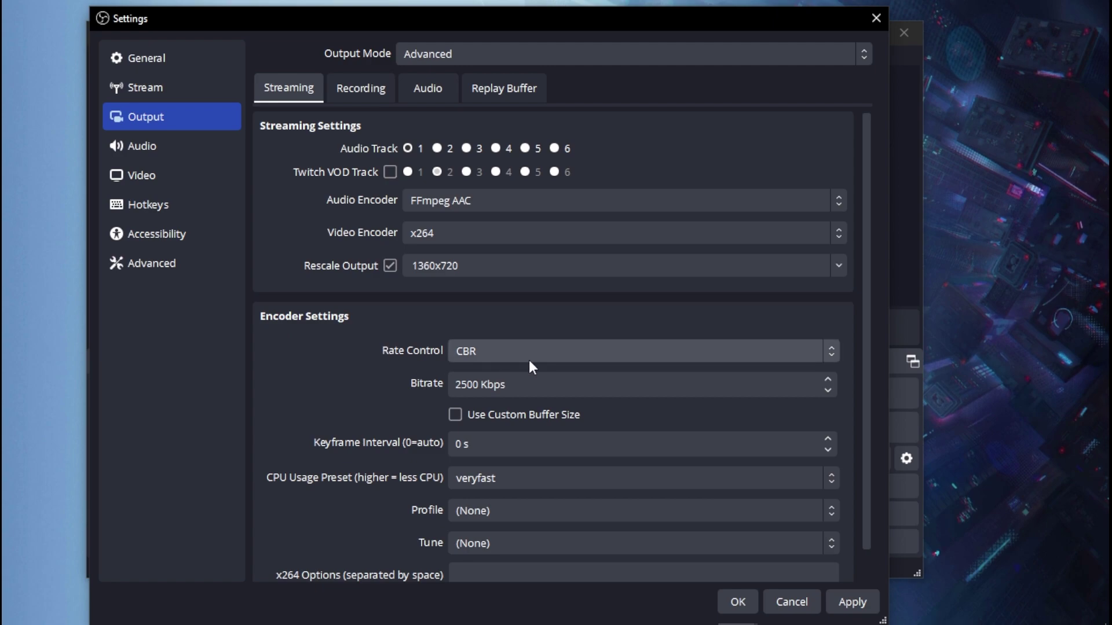
- Keep CBR rate control and enter 5000 in place of the 2500 bitrate
{"action": "left_click", "coordinate": [496, 356]}
{"action": "left_click", "coordinate": [496, 373]}
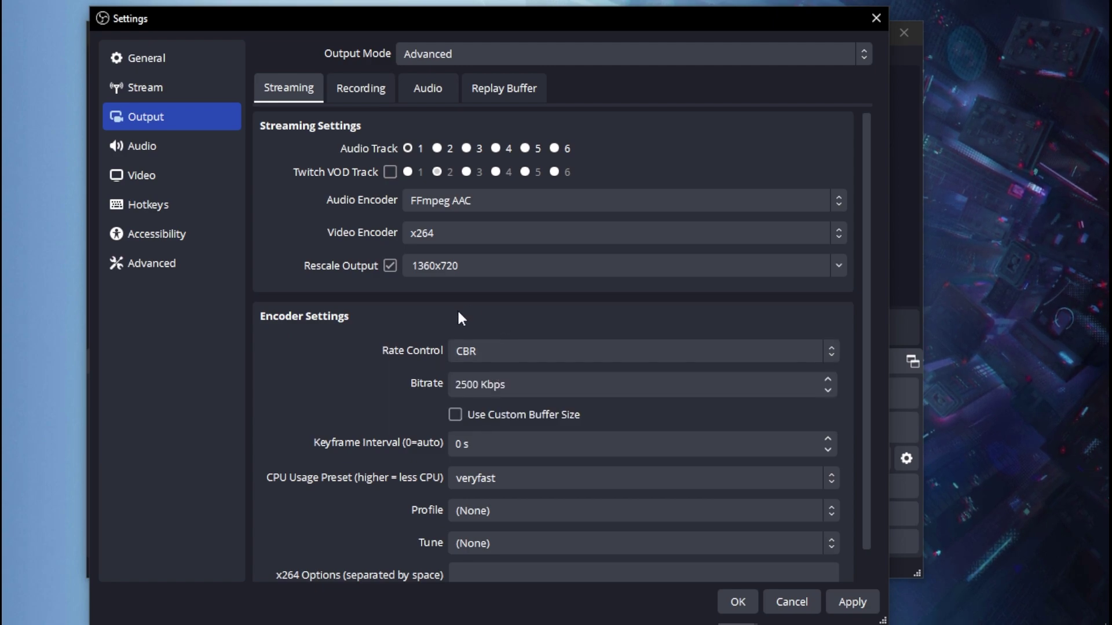
{"action": "scroll", "coordinate": [457, 312], "scroll_direction": "down", "scroll_amount": 1}
{"action": "left_click", "coordinate": [478, 353]}
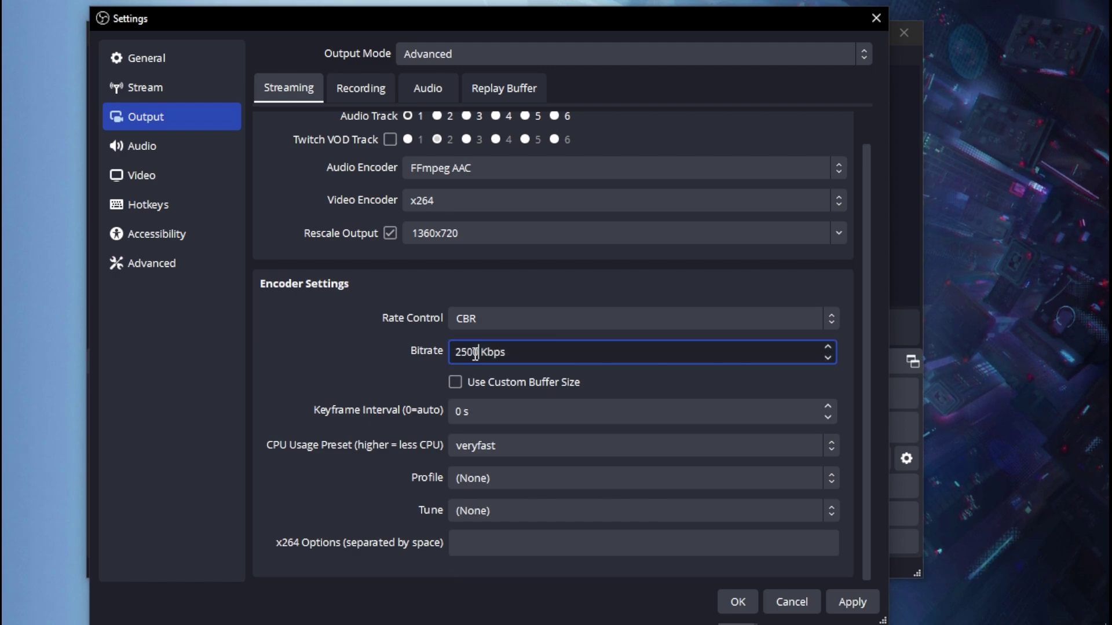
{"action": "left_click_drag", "start_coordinate": [478, 353], "coordinate": [449, 347]}
{"action": "type", "text": "5000"}
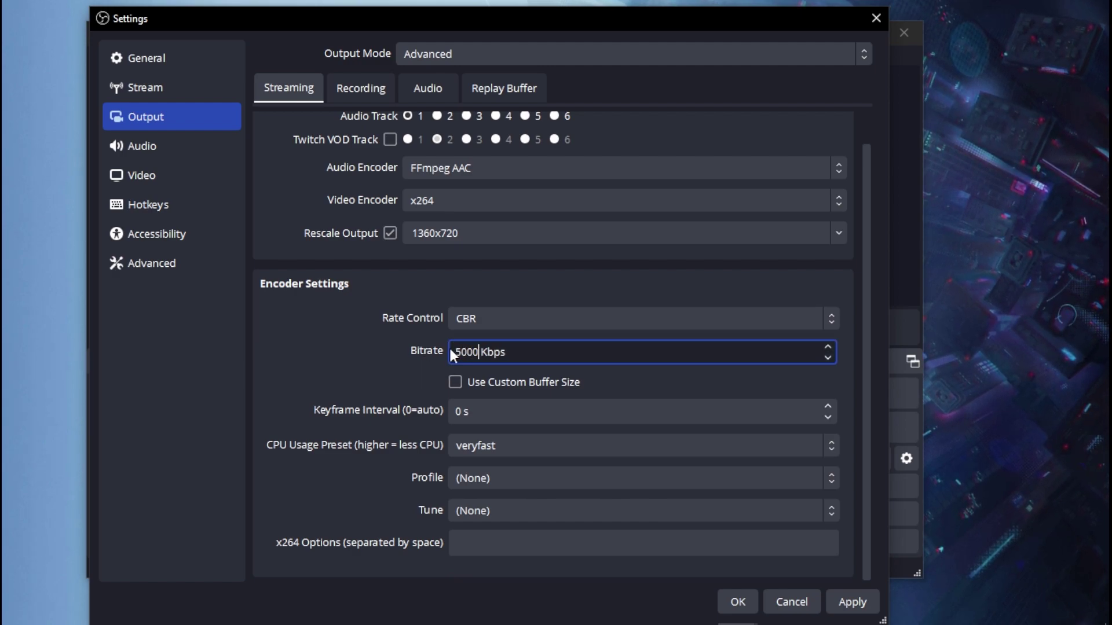
{"action": "left_click", "coordinate": [481, 285]}
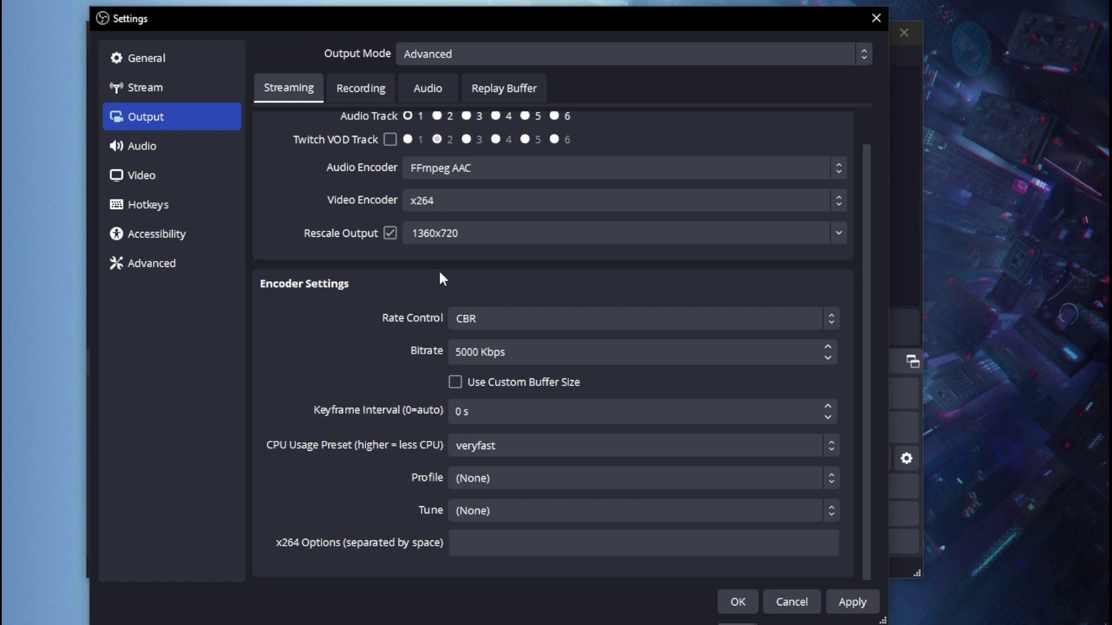
- Fix the bitrate's leading digit so it reads 5000 Kbps, leaving keyframe interval at 0 s
{"action": "left_click_drag", "start_coordinate": [478, 351], "coordinate": [436, 349]}
{"action": "left_click", "coordinate": [519, 279]}
{"action": "left_click", "coordinate": [485, 286]}
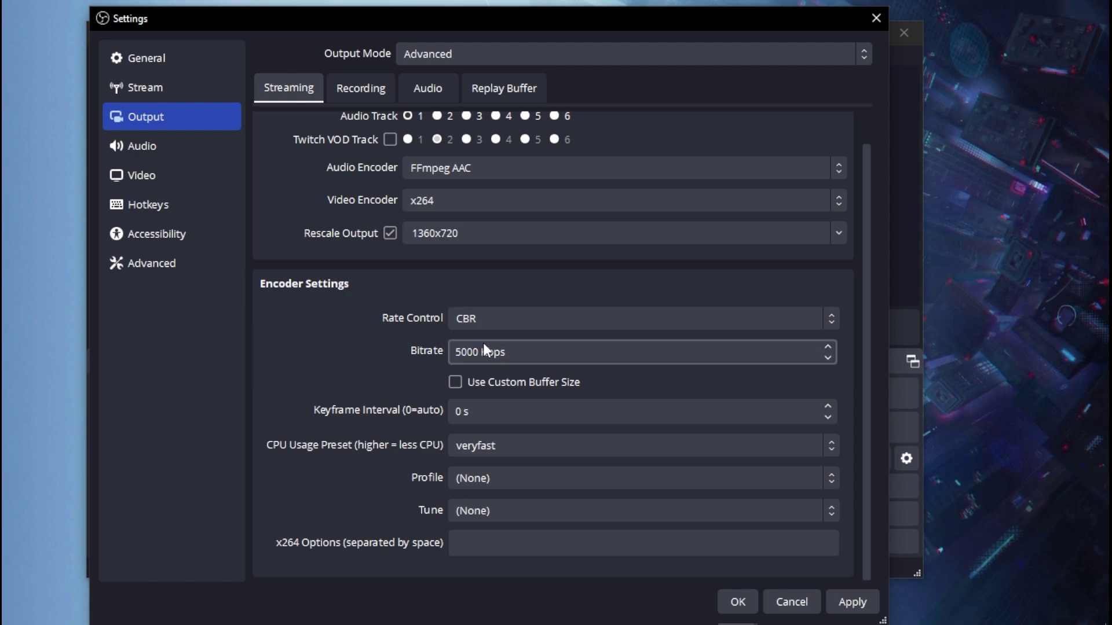
{"action": "left_click", "coordinate": [460, 352]}
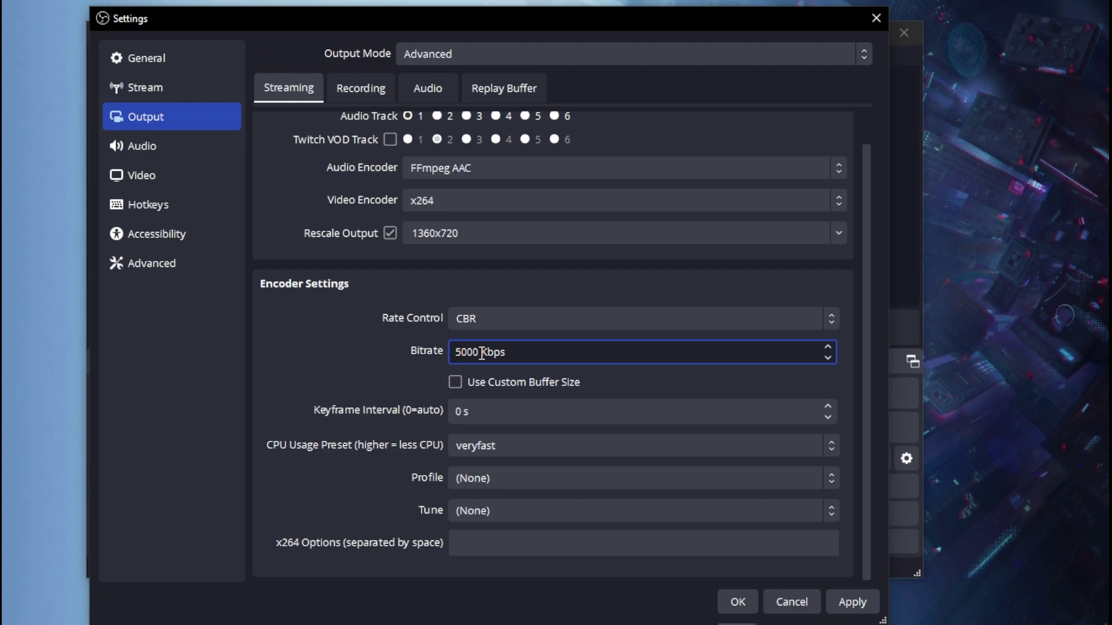
{"action": "key", "text": "BackSpace"}
{"action": "type", "text": "4"}
{"action": "key", "text": "BackSpace"}
{"action": "type", "text": "5"}
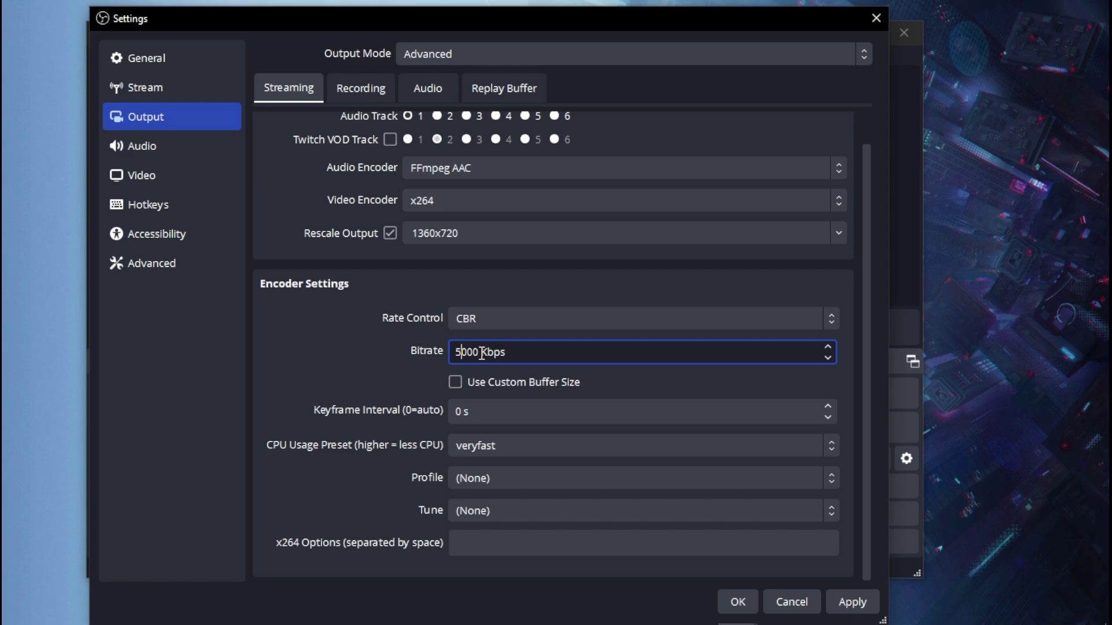
{"action": "left_click", "coordinate": [567, 284]}
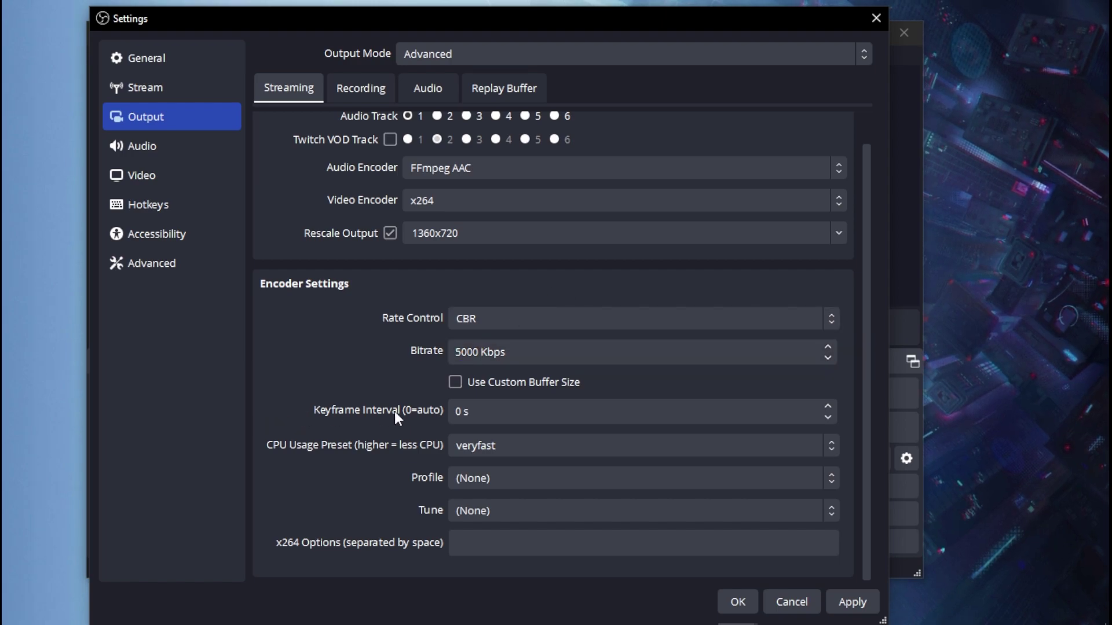
{"action": "left_click", "coordinate": [495, 416]}
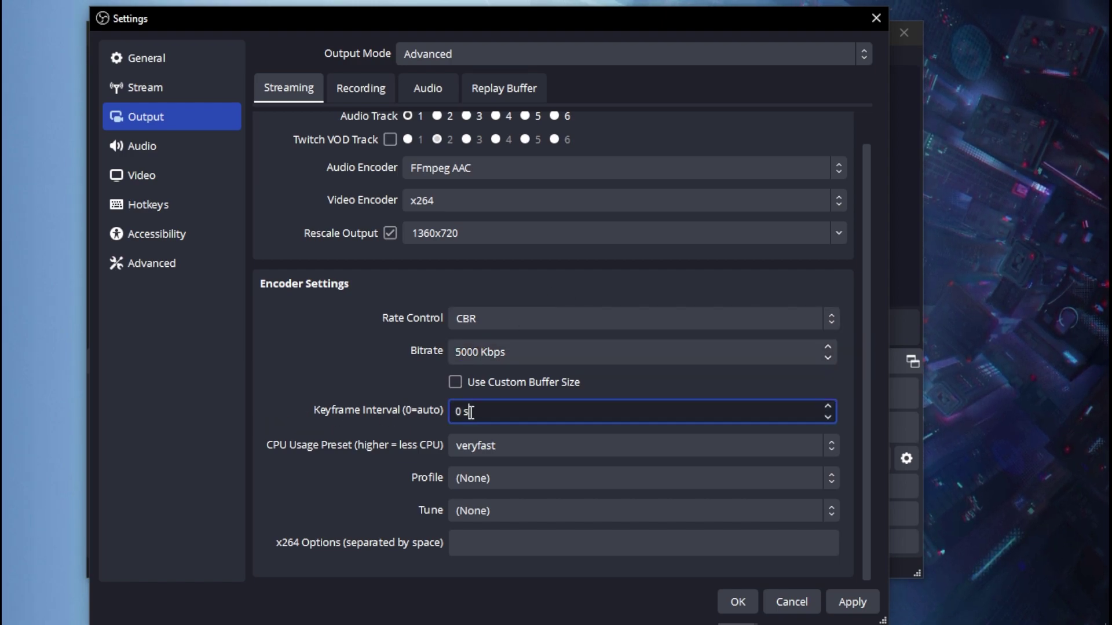
{"action": "left_click", "coordinate": [300, 483]}
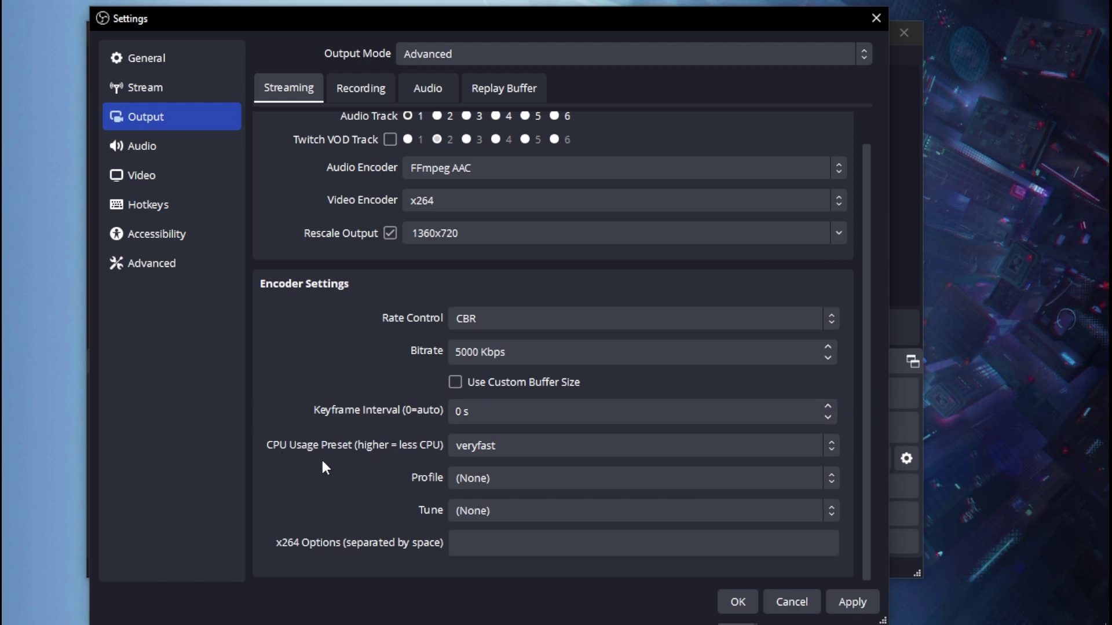
- Give x264 the ultrafast CPU preset, high profile and zerolatency tune
{"action": "left_click", "coordinate": [517, 447]}
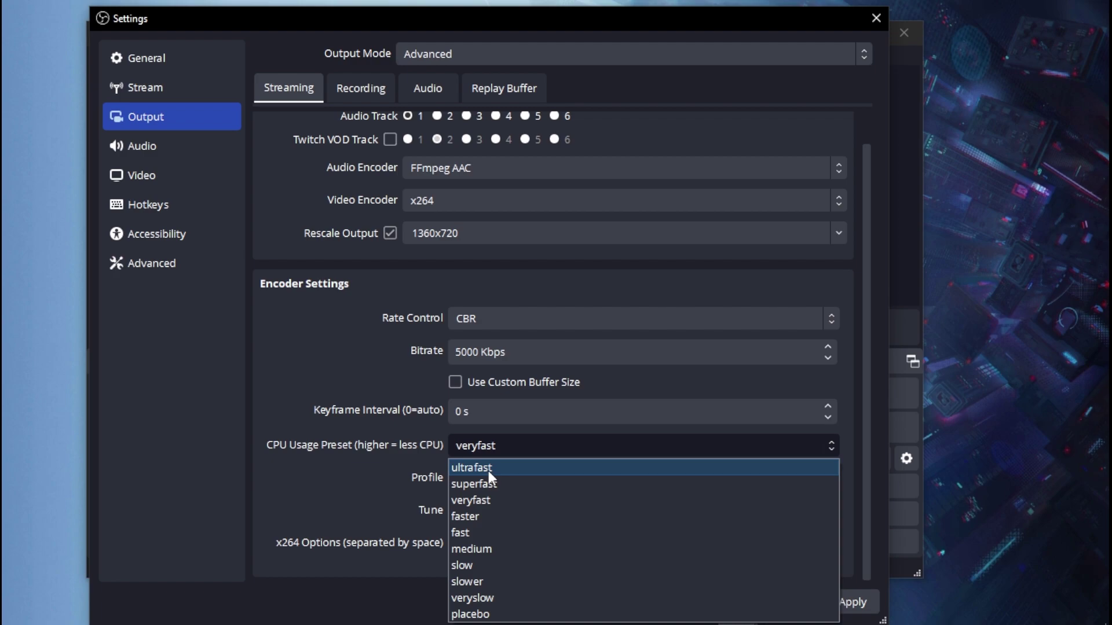
{"action": "left_click", "coordinate": [488, 470]}
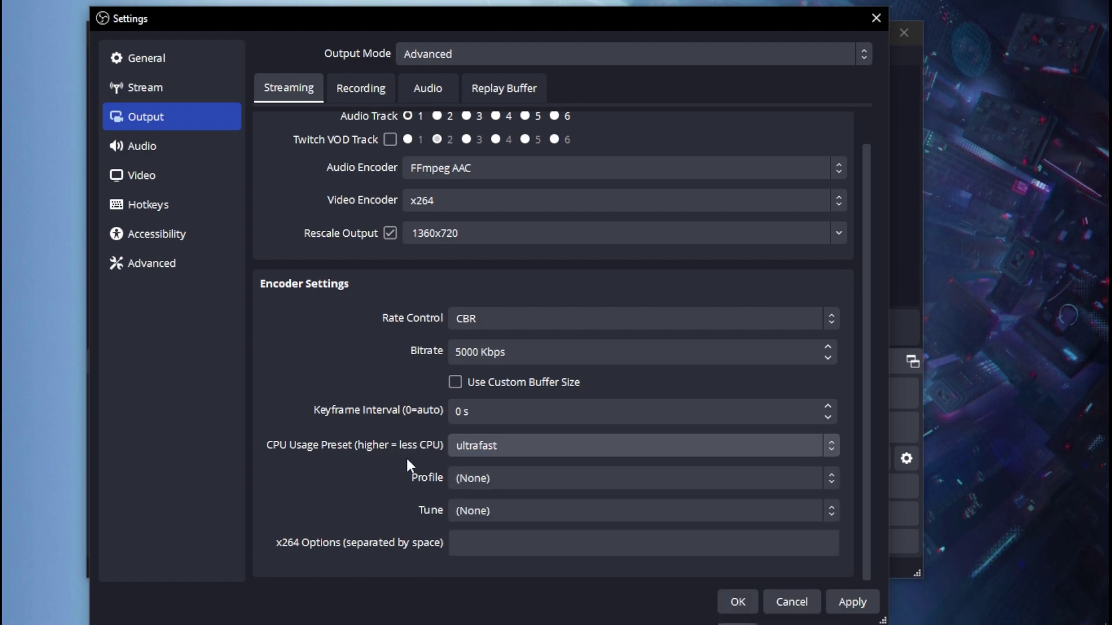
{"action": "left_click", "coordinate": [464, 482]}
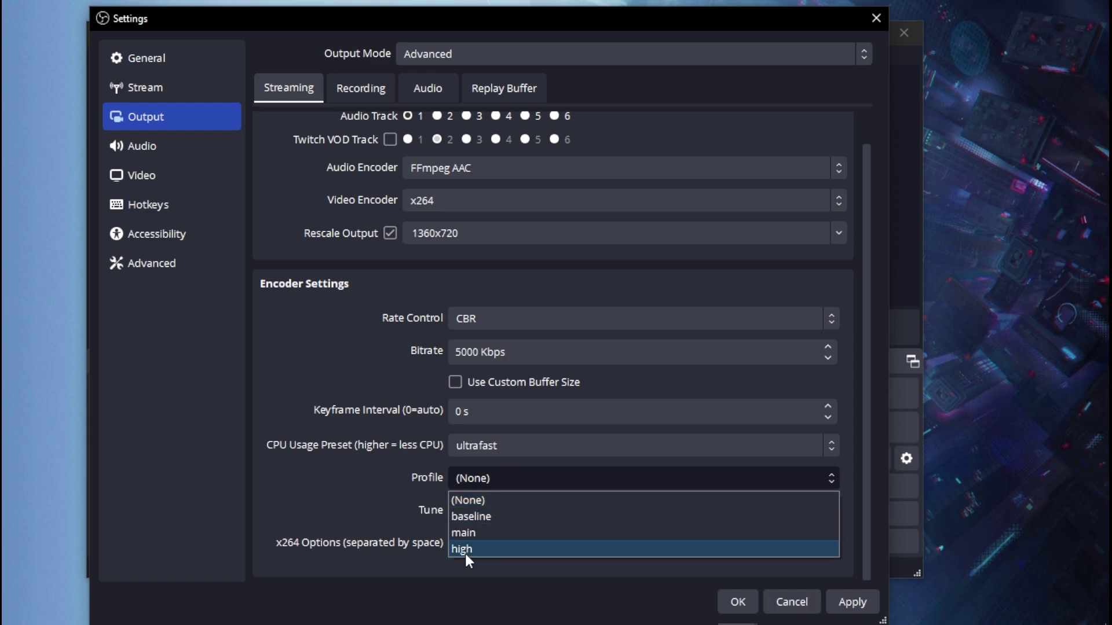
{"action": "left_click", "coordinate": [466, 550]}
{"action": "left_click", "coordinate": [476, 511]}
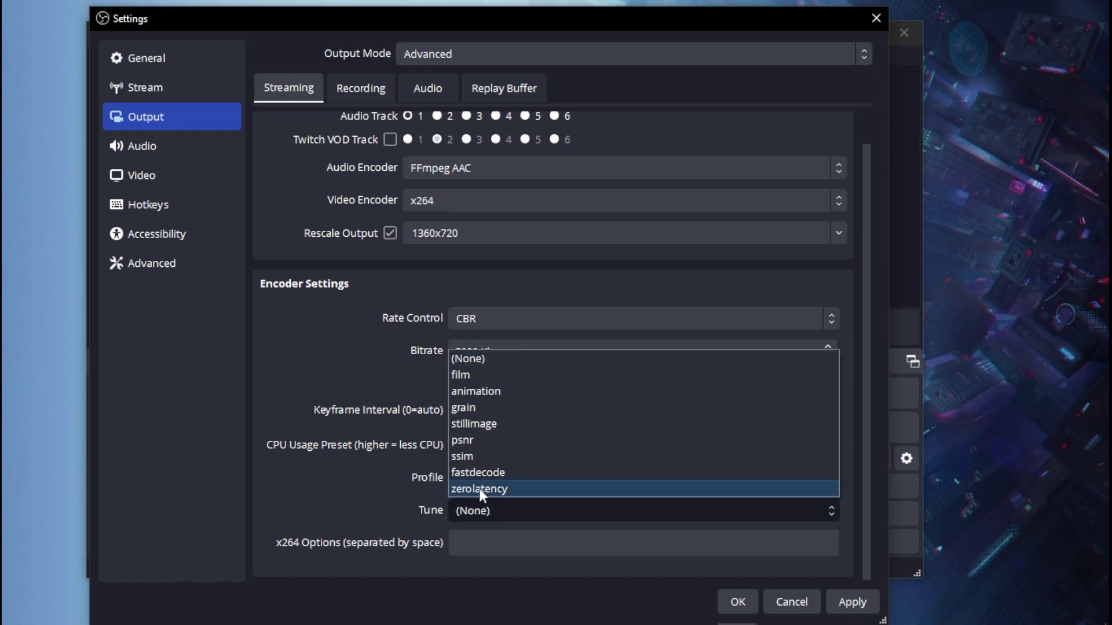
{"action": "left_click", "coordinate": [475, 488]}
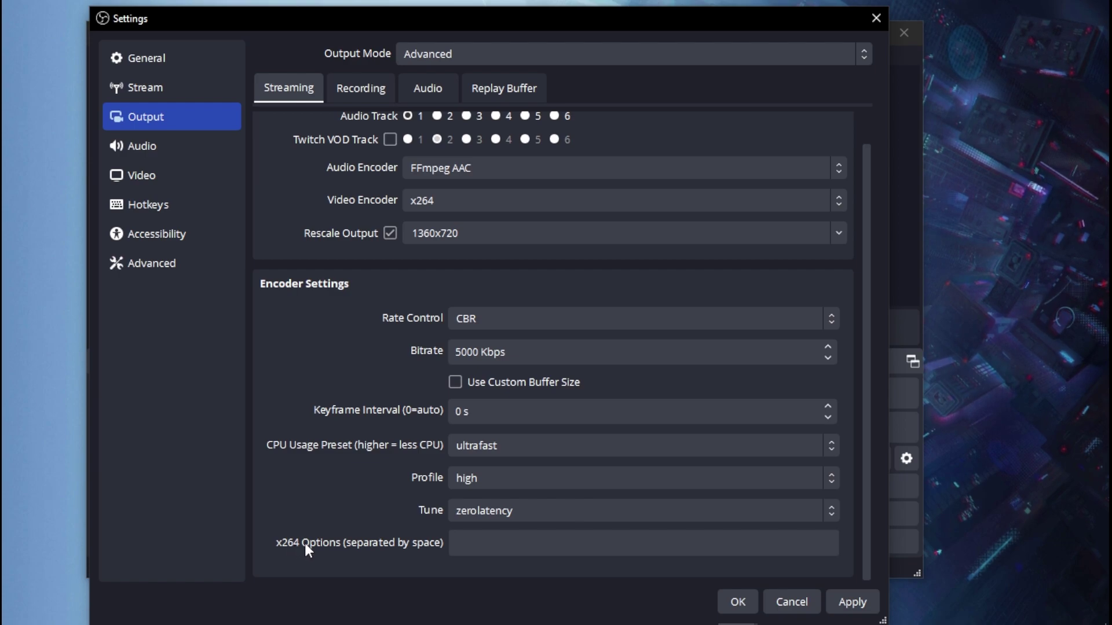
- Paste the x264 options string starting 'bframes=2 b-adapt=0 partitions=none scenecut=0' and review it
{"action": "left_click", "coordinate": [496, 549]}
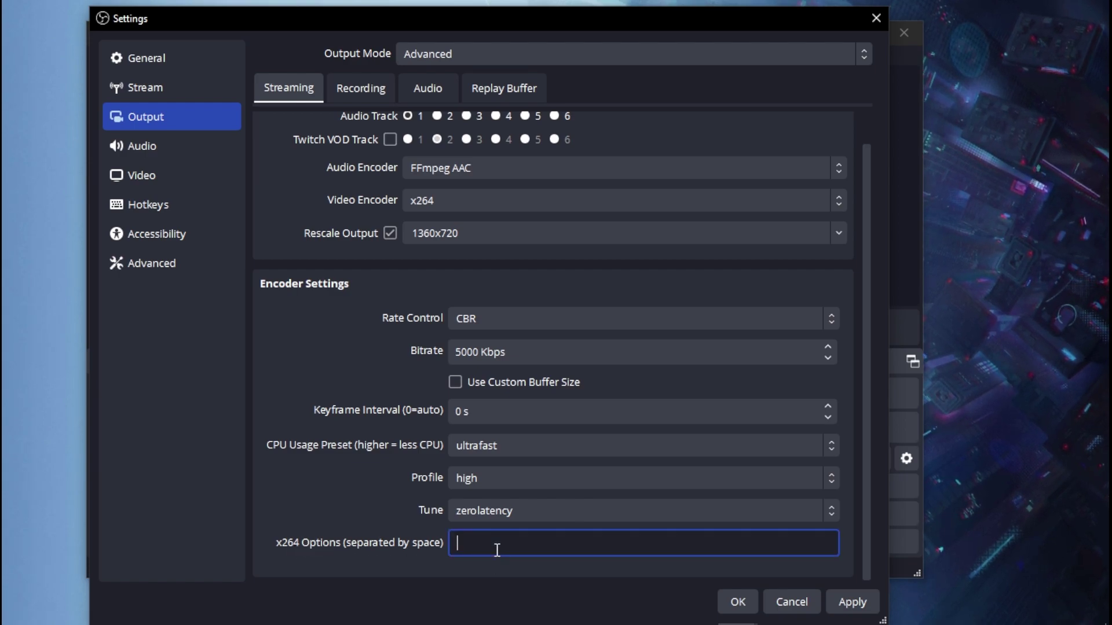
{"action": "key", "text": "ctrl+v"}
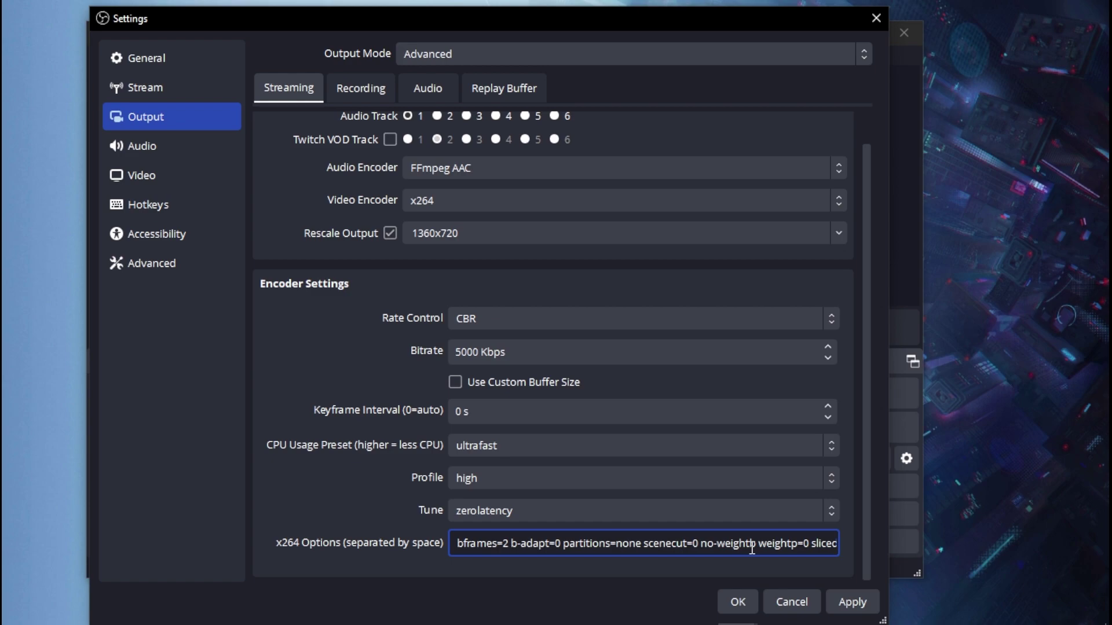
{"action": "left_click_drag", "start_coordinate": [467, 544], "coordinate": [629, 544]}
{"action": "left_click", "coordinate": [667, 546]}
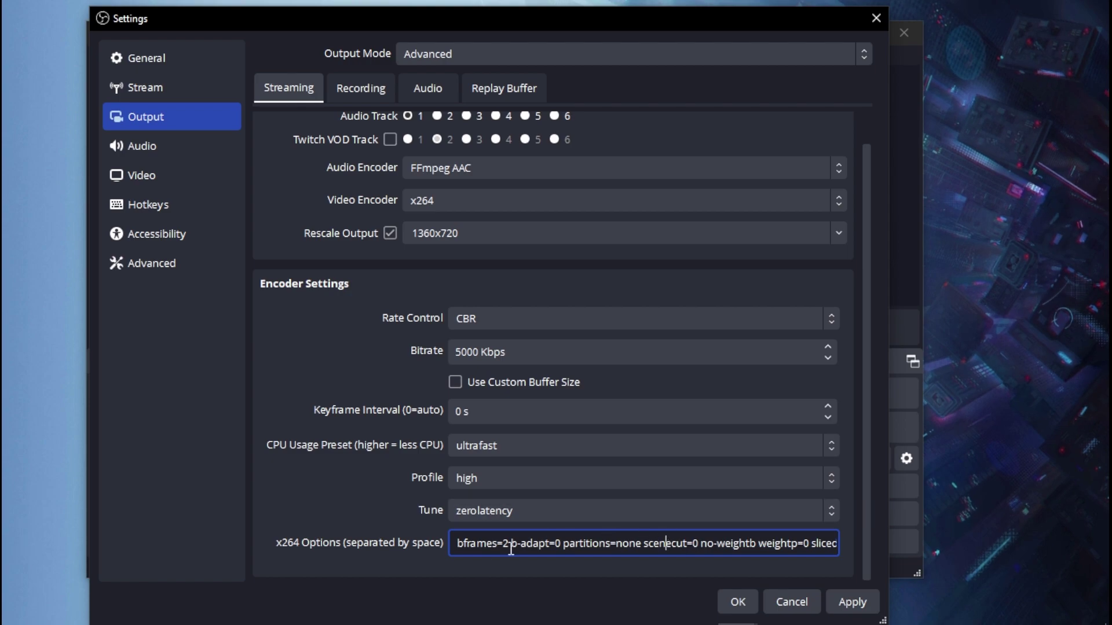
{"action": "left_click_drag", "start_coordinate": [492, 544], "coordinate": [575, 544]}
{"action": "left_click", "coordinate": [607, 540]}
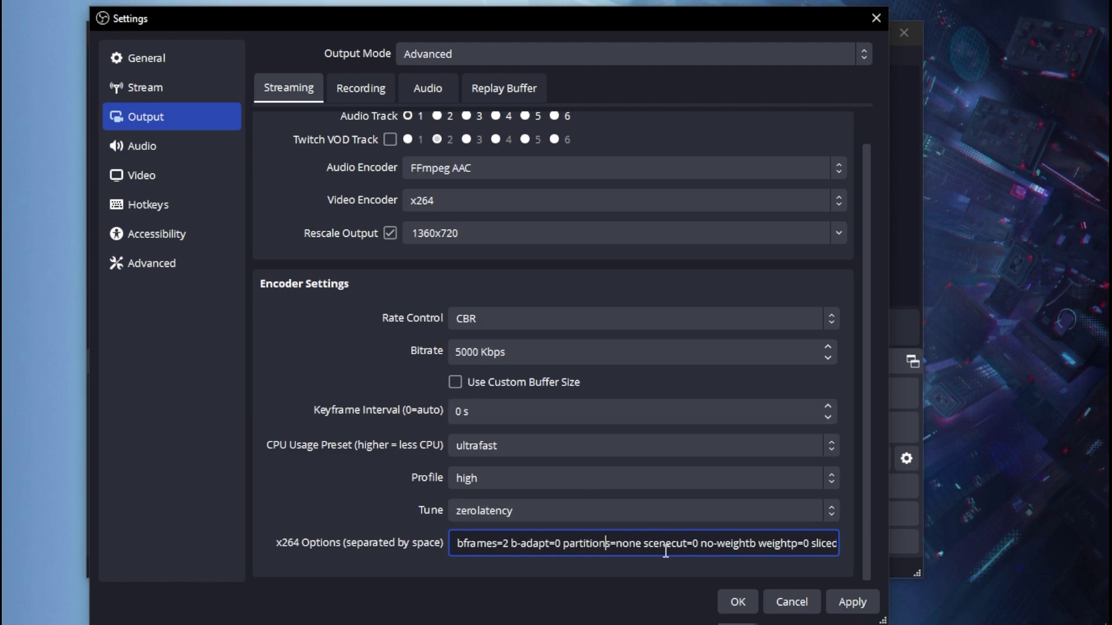
{"action": "left_click", "coordinate": [381, 439]}
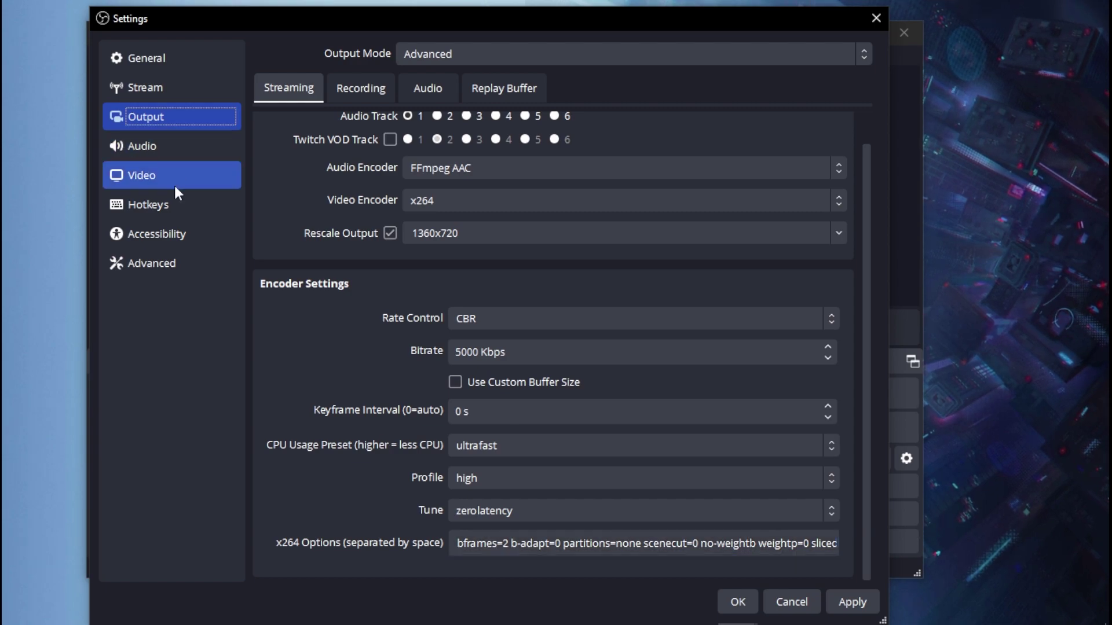
- On the Video page, try 30, then 59.94, then 60 as the common FPS value
{"action": "left_click", "coordinate": [168, 176]}
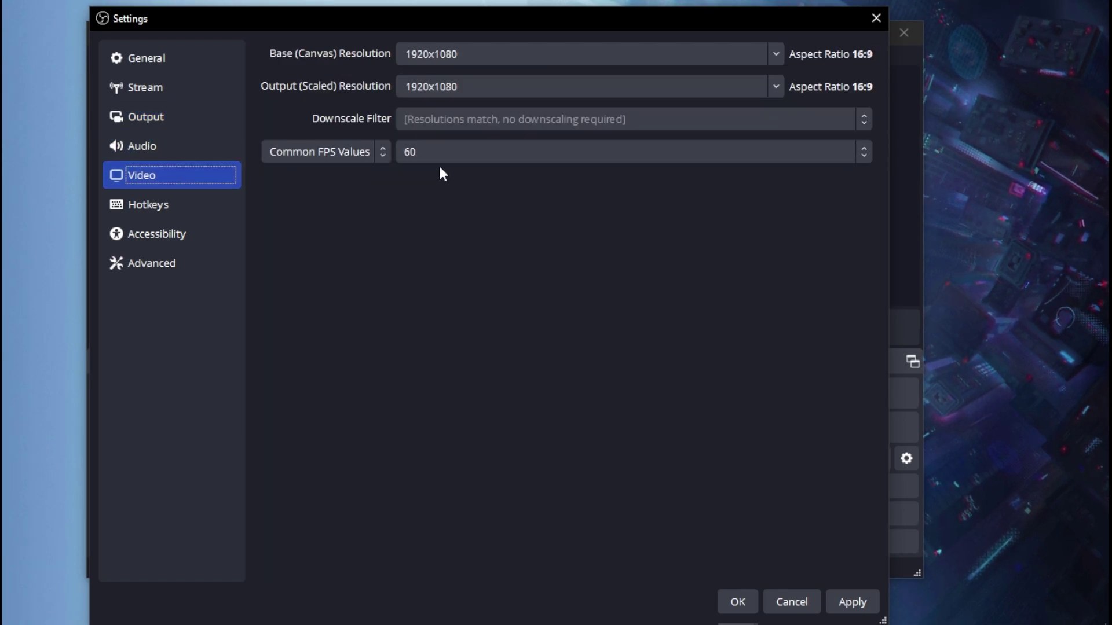
{"action": "left_click", "coordinate": [452, 154]}
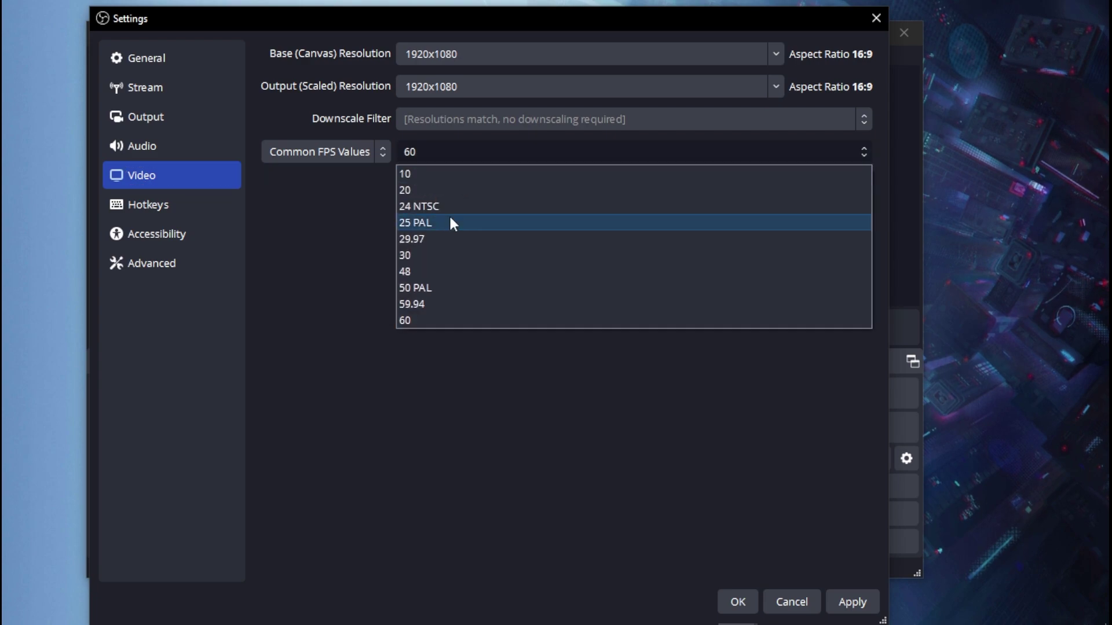
{"action": "left_click", "coordinate": [413, 256]}
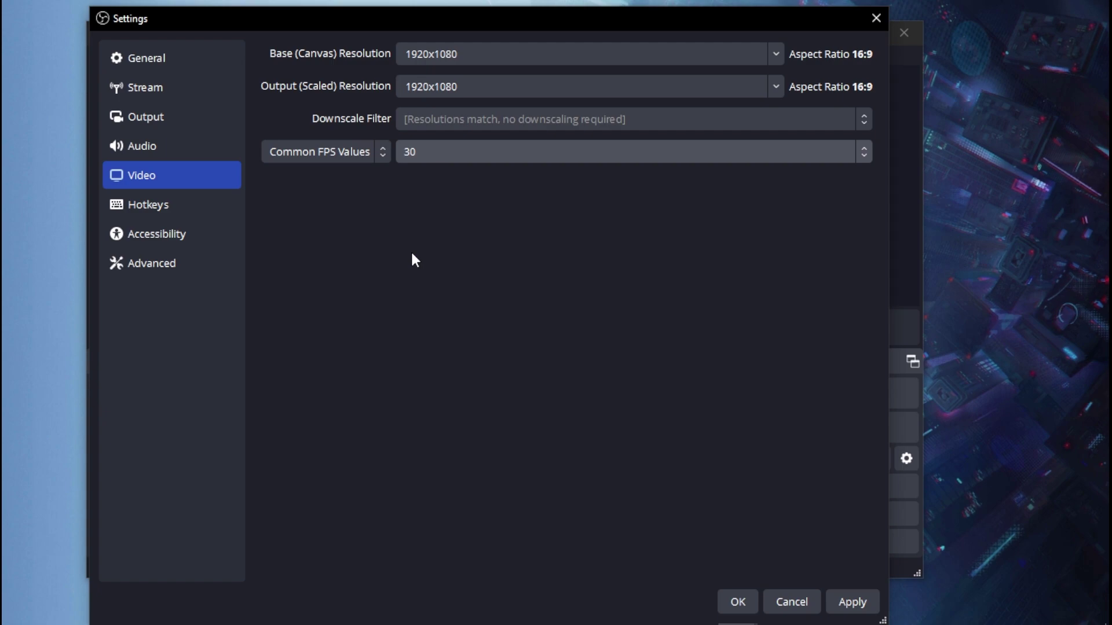
{"action": "left_click", "coordinate": [505, 156]}
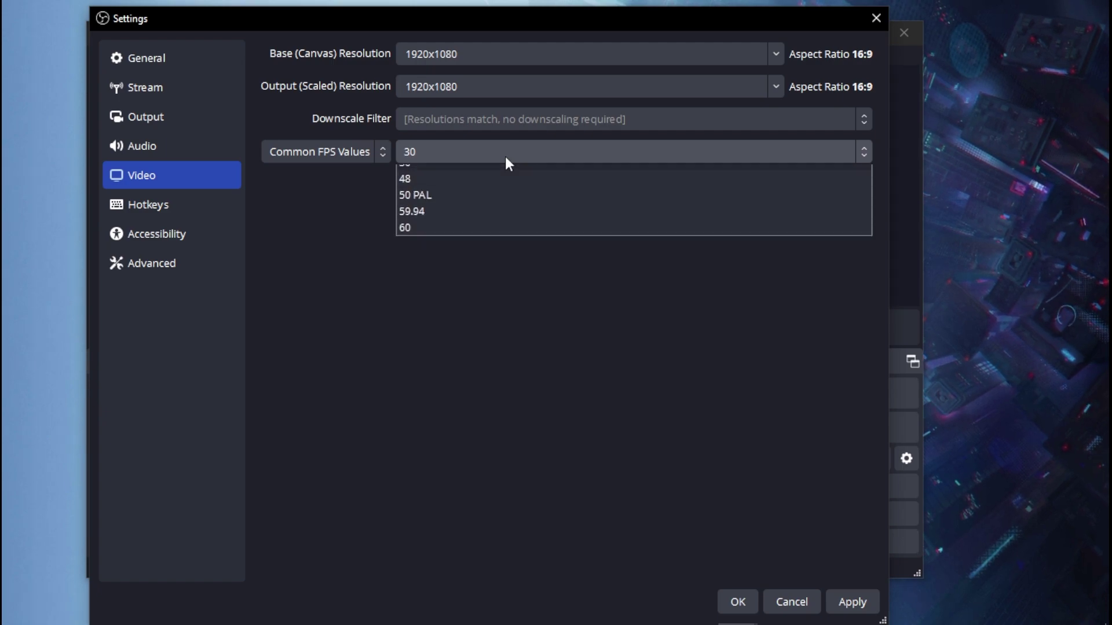
{"action": "left_click", "coordinate": [403, 307]}
{"action": "left_click", "coordinate": [444, 161]}
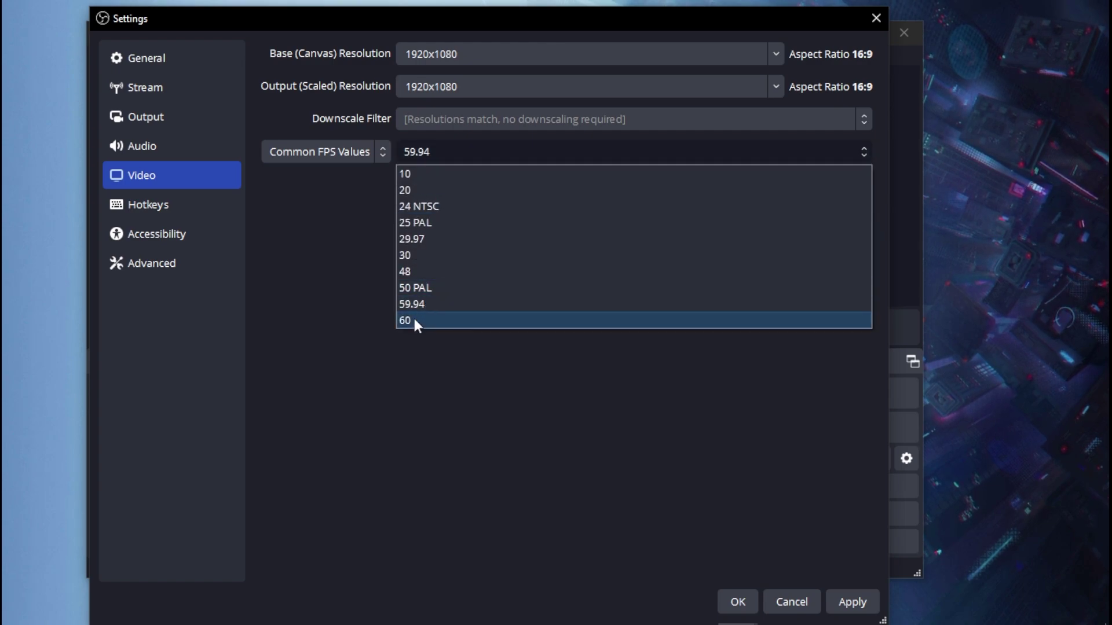
{"action": "left_click", "coordinate": [414, 318]}
- Recheck the frame rate choices, briefly trying 30 again, and settle on 60 FPS
{"action": "left_click", "coordinate": [442, 152]}
{"action": "left_click", "coordinate": [444, 318]}
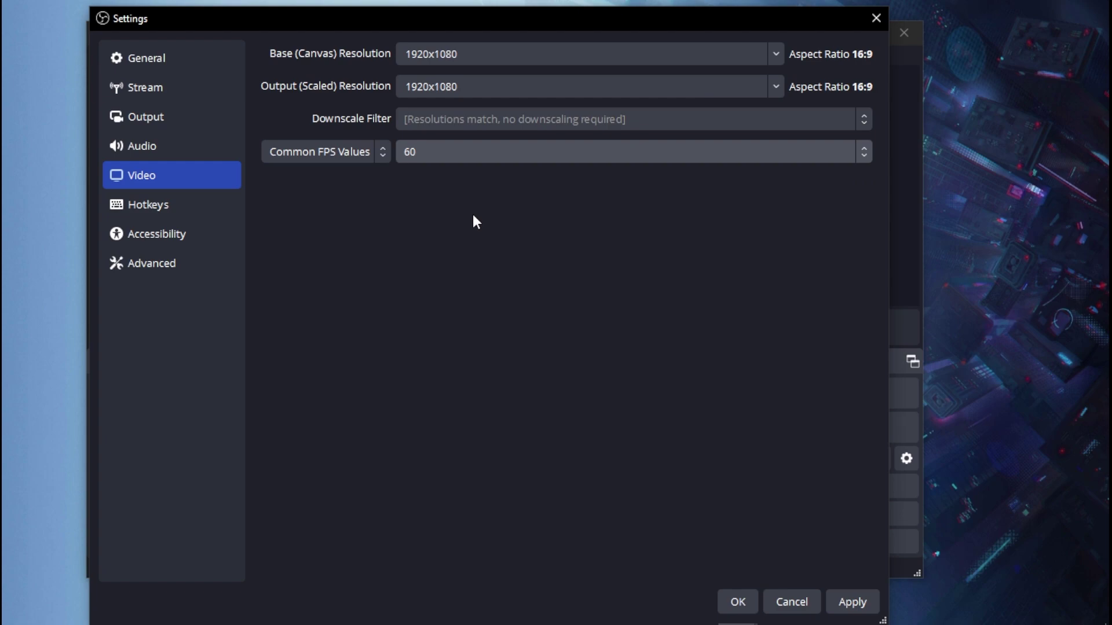
{"action": "left_click", "coordinate": [450, 150]}
{"action": "left_click", "coordinate": [429, 317]}
{"action": "left_click", "coordinate": [433, 160]}
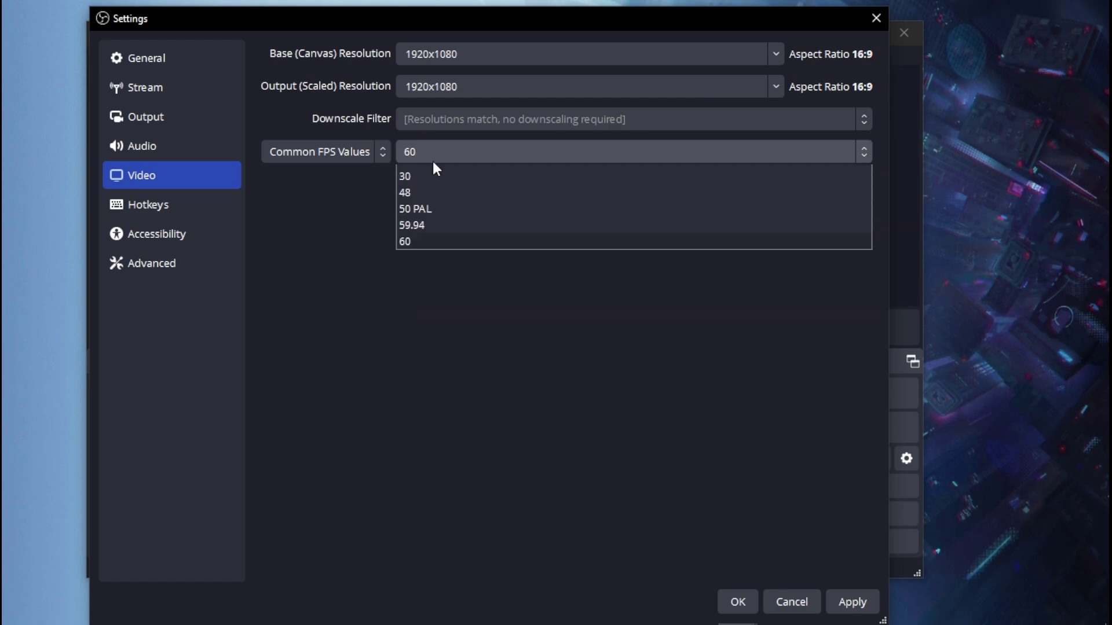
{"action": "left_click", "coordinate": [414, 253]}
{"action": "left_click", "coordinate": [440, 160]}
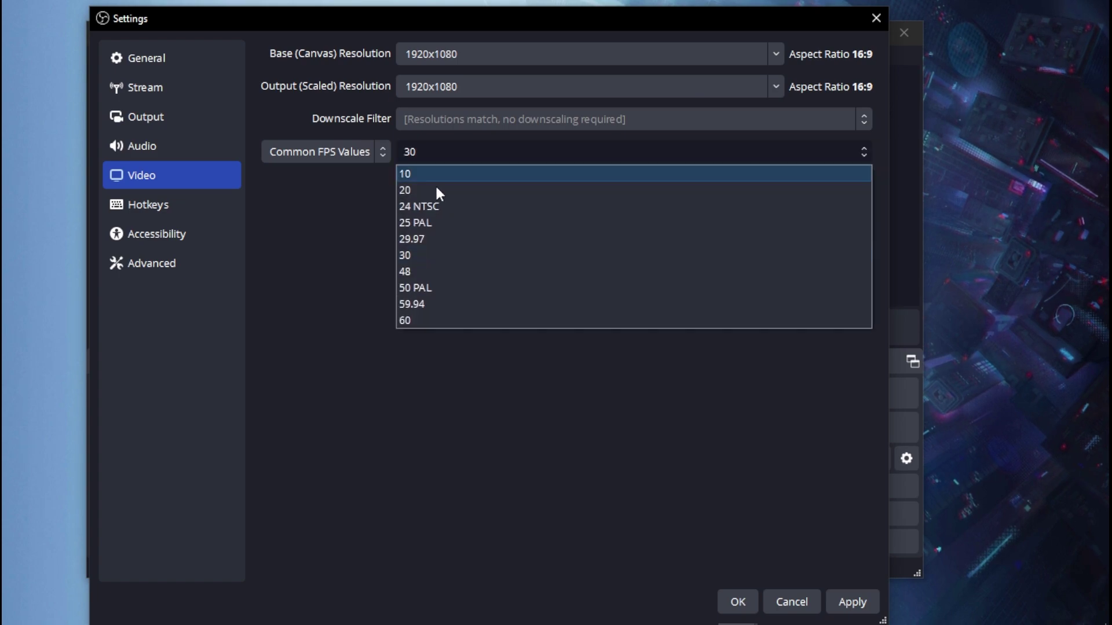
{"action": "left_click", "coordinate": [404, 318]}
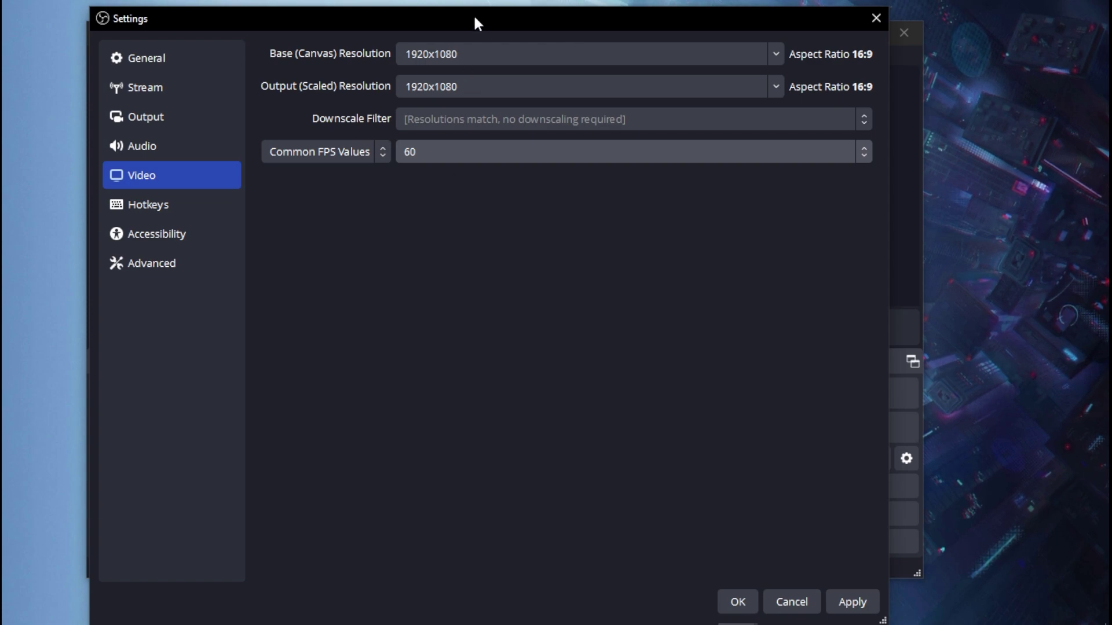
{"action": "left_click_drag", "start_coordinate": [561, 28], "coordinate": [565, 25]}
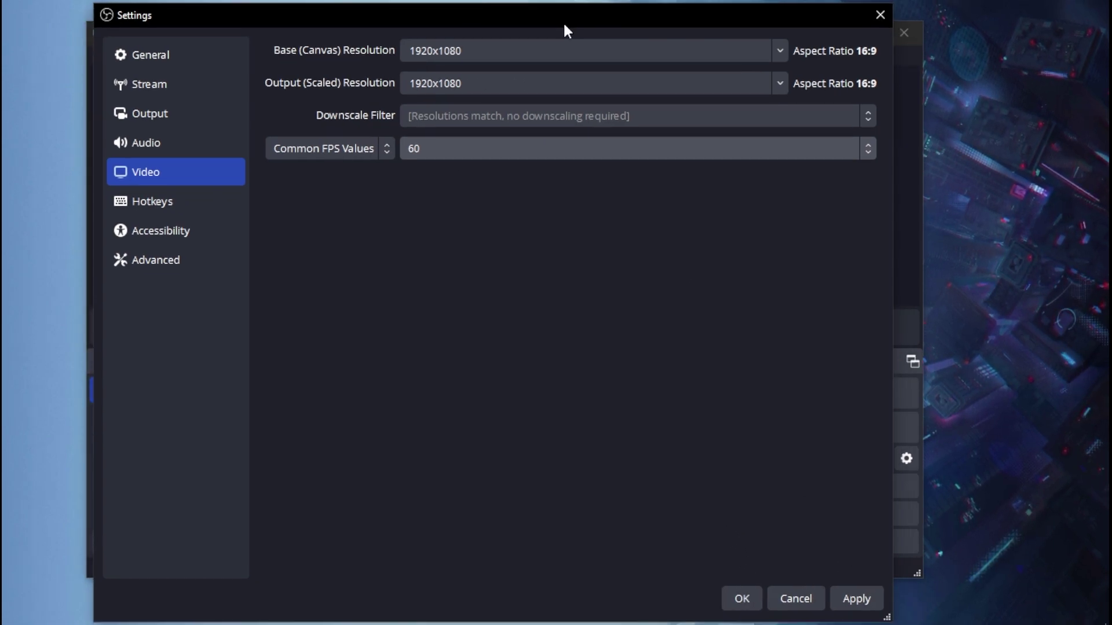